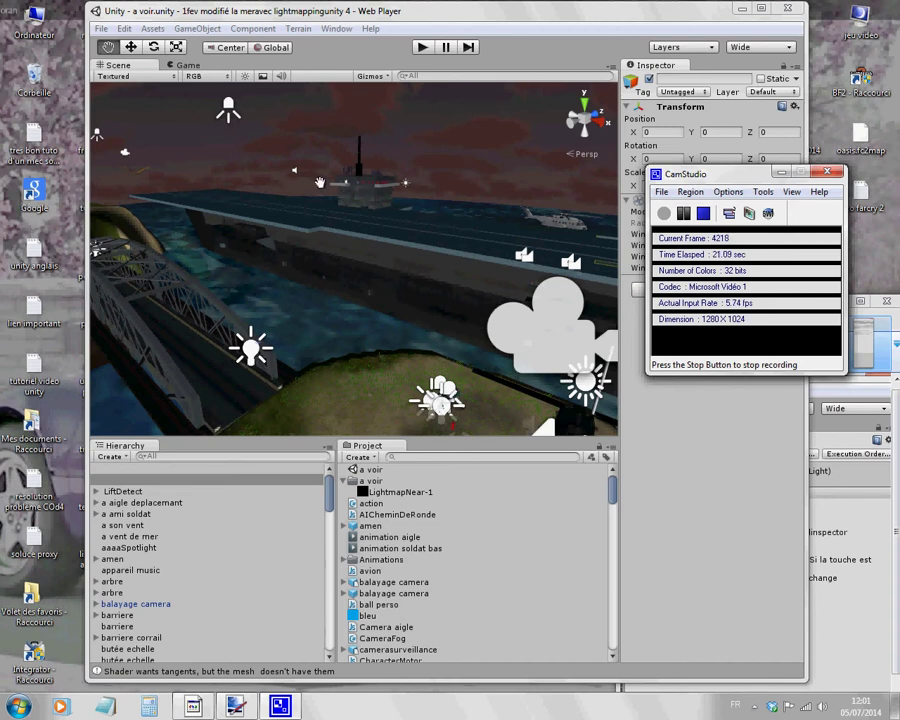
Step: Select the light princip object beside the aircraft carrier's tower and inspect the settings of its child Directional light trd
{"action": "mouse_move", "coordinate": [345, 194]}
{"action": "left_mouse_down"}
{"action": "mouse_move", "coordinate": [416, 215]}
{"action": "mouse_move", "coordinate": [504, 211]}
{"action": "mouse_move", "coordinate": [346, 200]}
{"action": "left_mouse_up"}
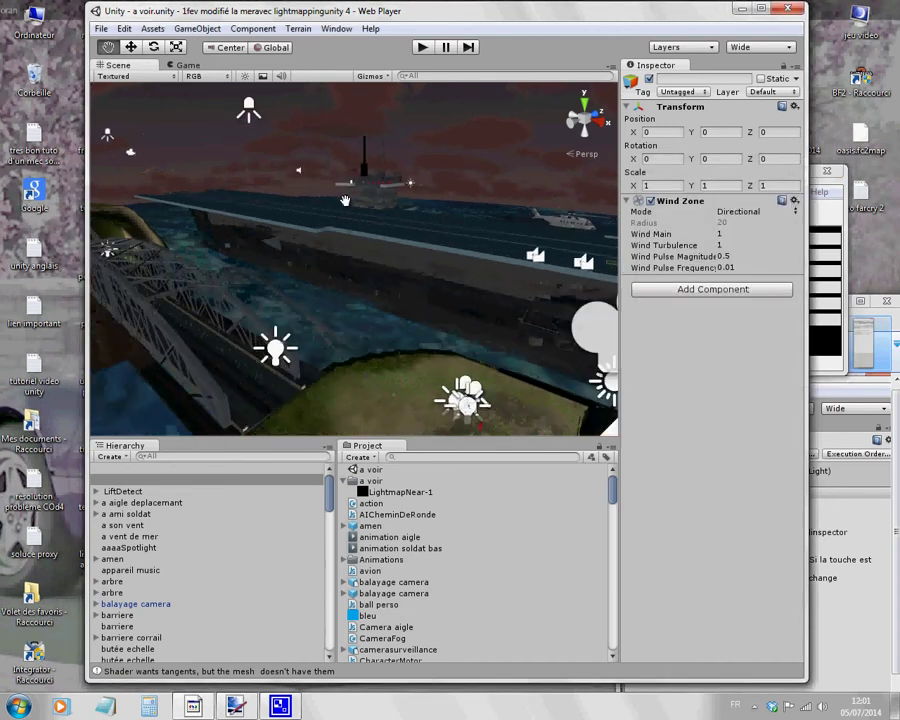
{"action": "scroll", "coordinate": [244, 218], "scroll_direction": "down", "scroll_amount": 3}
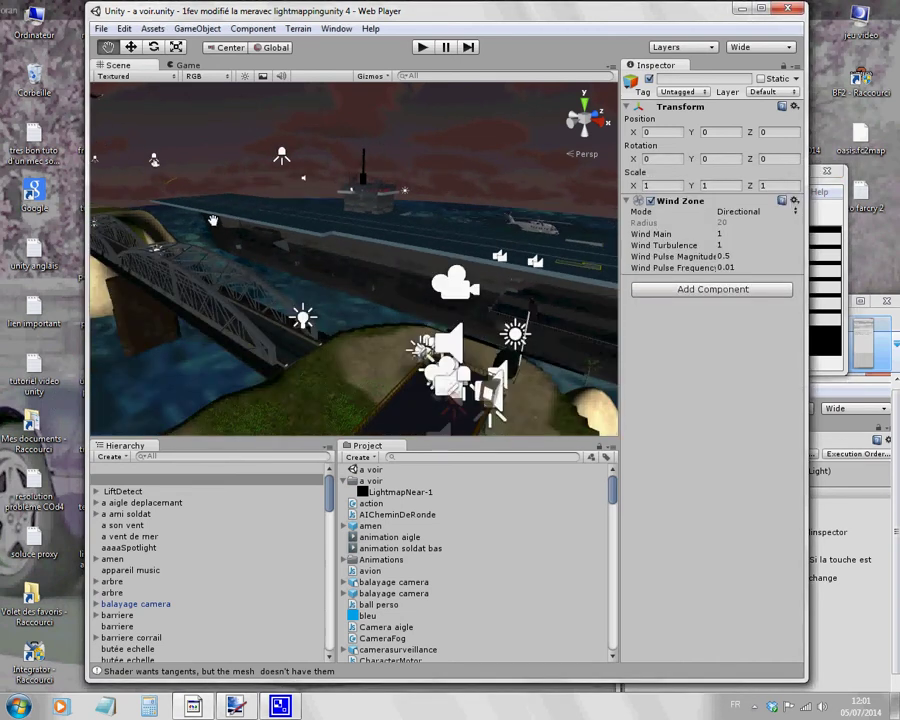
{"action": "left_click_drag", "start_coordinate": [244, 218], "coordinate": [275, 221], "text": "alt"}
{"action": "scroll", "coordinate": [275, 221], "scroll_direction": "up", "scroll_amount": 3}
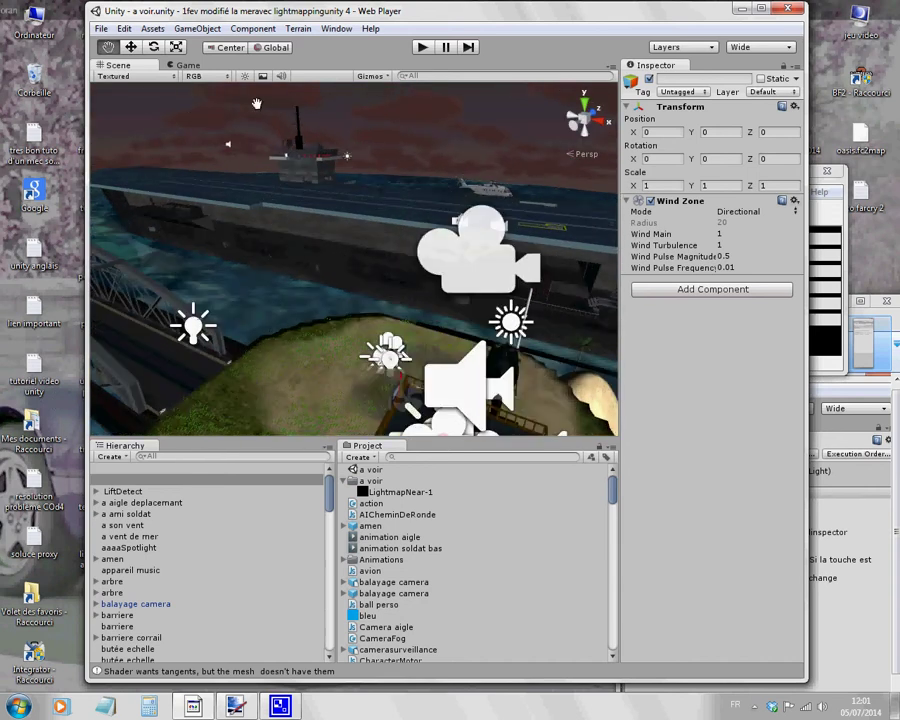
{"action": "left_click", "coordinate": [346, 156]}
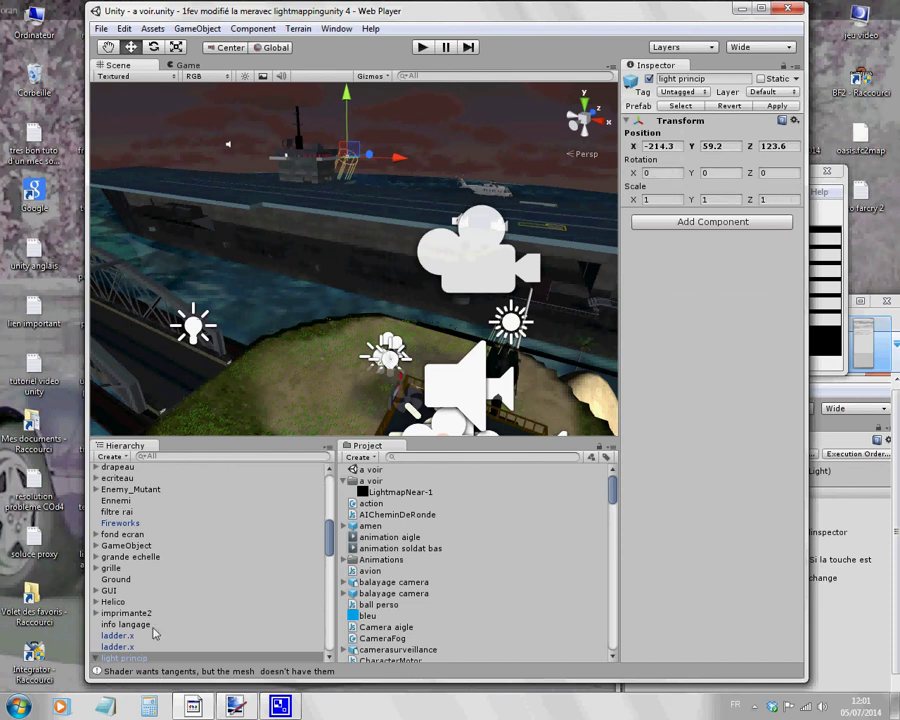
{"action": "scroll", "coordinate": [205, 559], "scroll_direction": "down", "scroll_amount": 5}
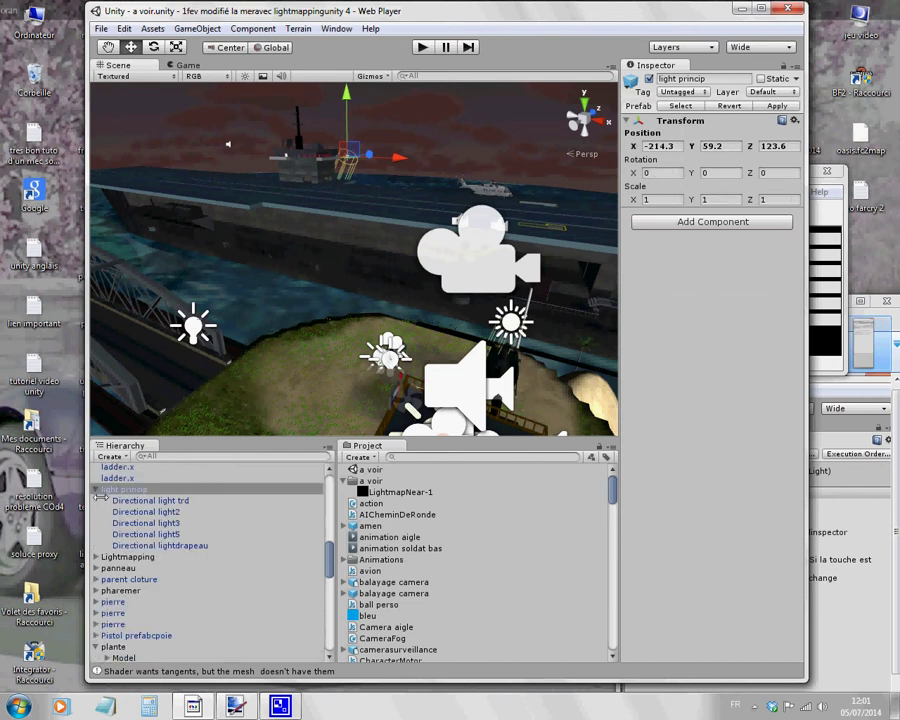
{"action": "left_click", "coordinate": [158, 501]}
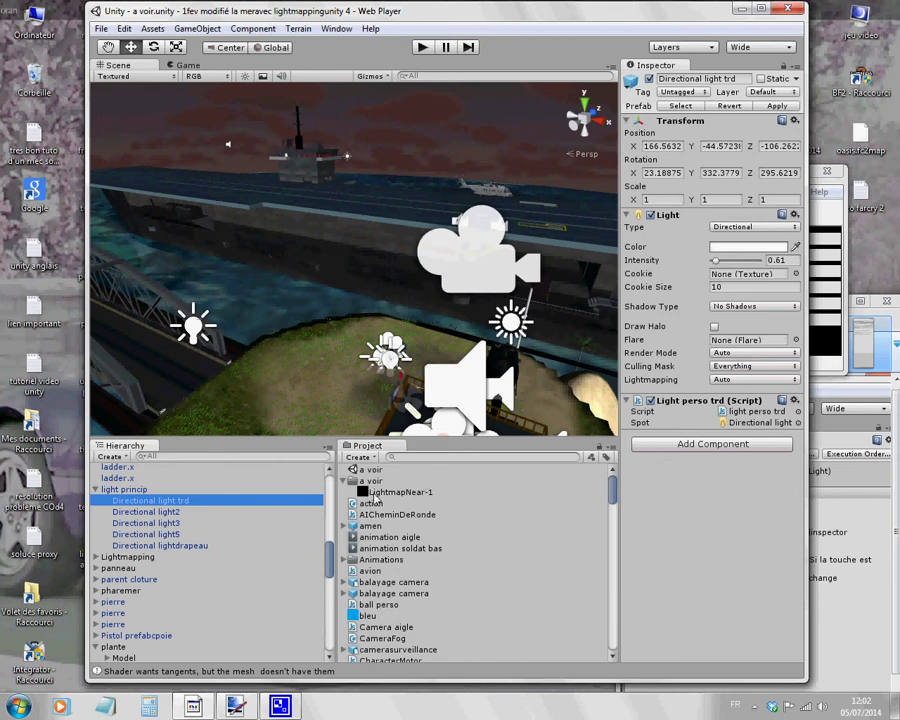
Step: Inspect the import settings of the LightmapNear-1 texture in the a voir folder
{"action": "left_click", "coordinate": [428, 492]}
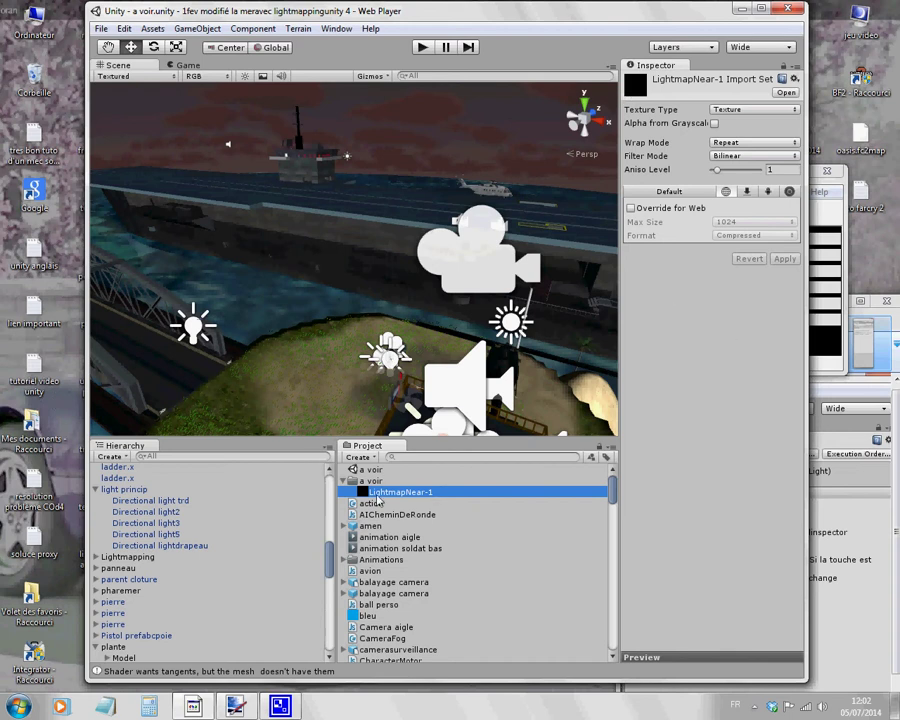
{"action": "left_click", "coordinate": [728, 432]}
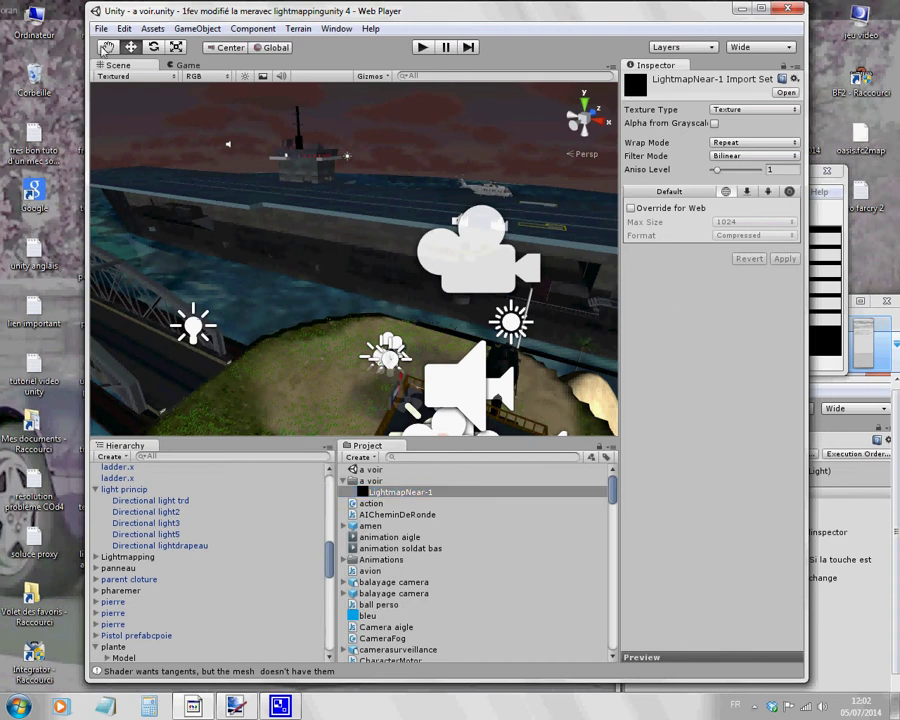
Step: Locate the light perso trd script attached to Directional light trd and display its code in a widened editor window
{"action": "scroll", "coordinate": [243, 115], "scroll_direction": "up", "scroll_amount": 4}
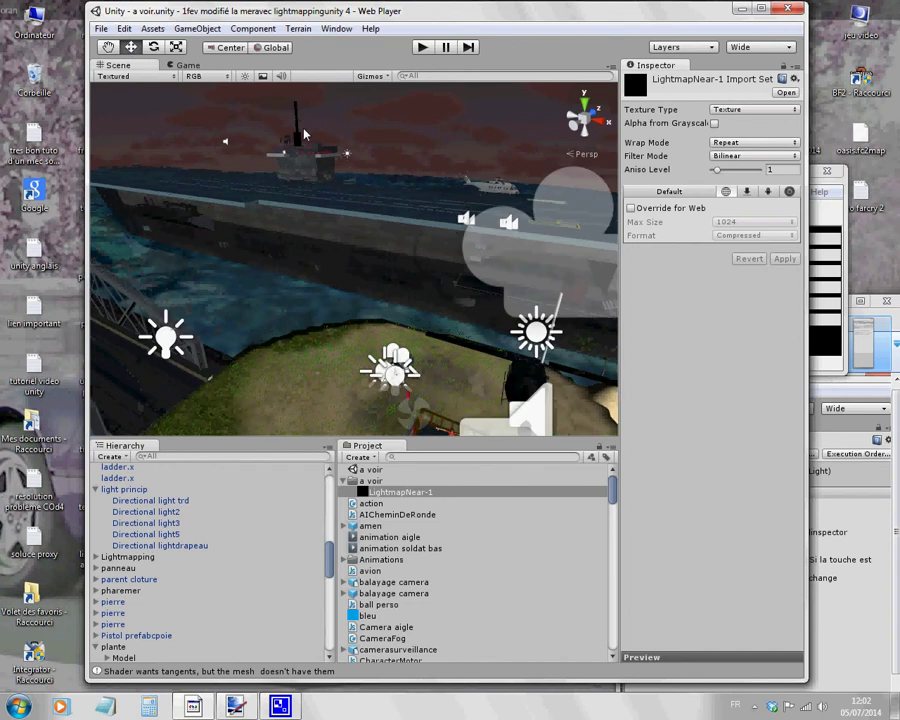
{"action": "left_click", "coordinate": [348, 157]}
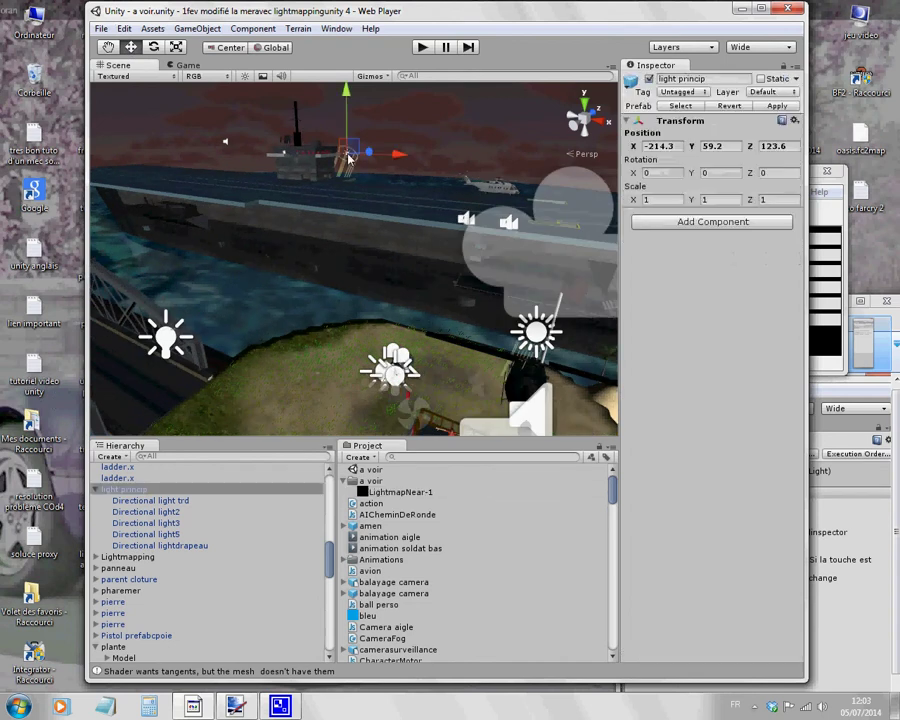
{"action": "left_click", "coordinate": [148, 500]}
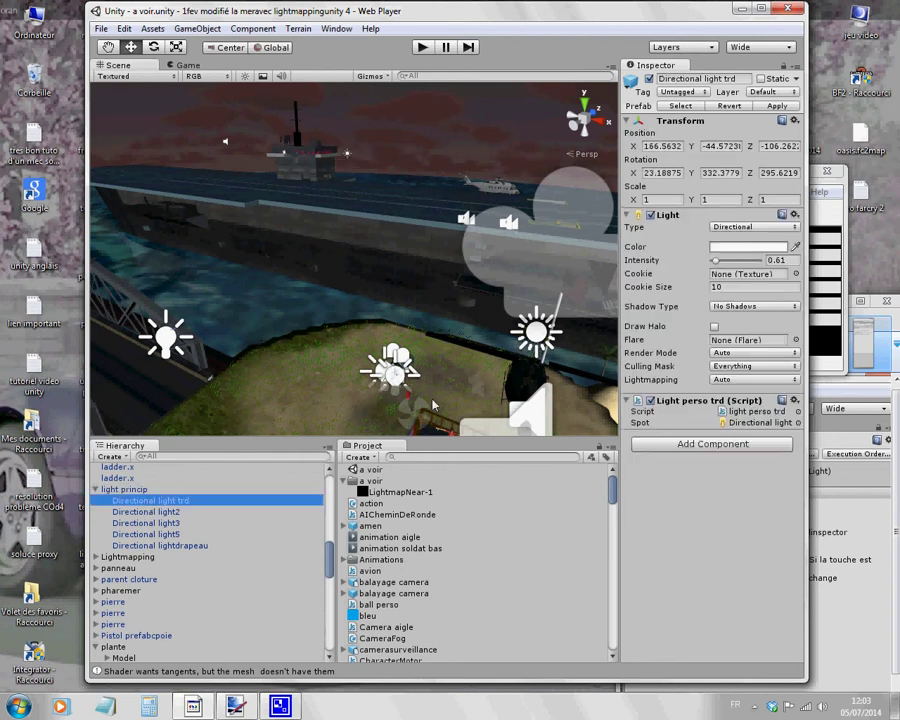
{"action": "left_click", "coordinate": [755, 412]}
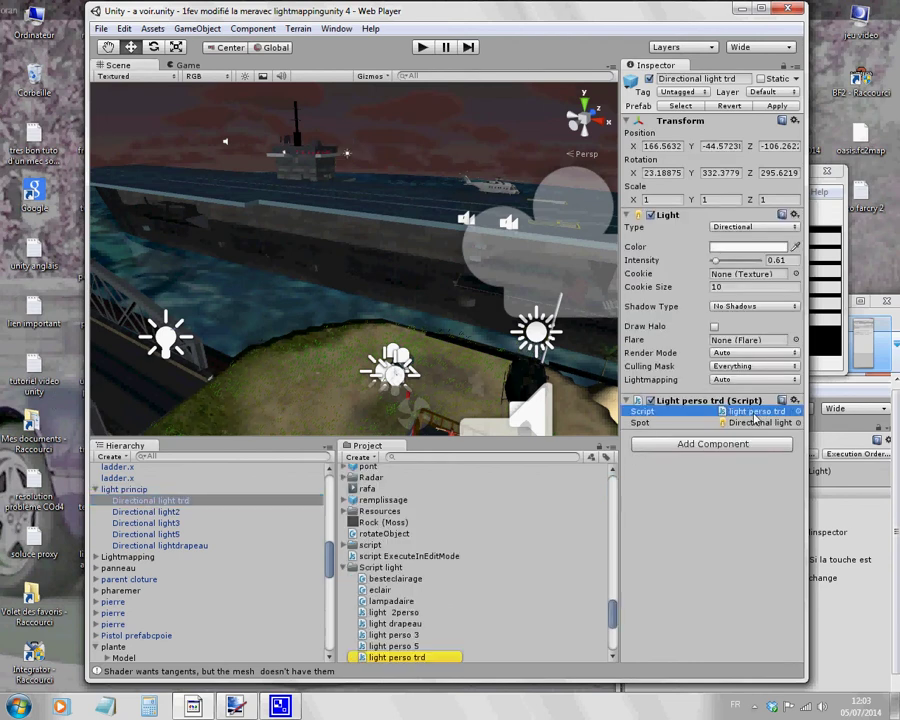
{"action": "left_click", "coordinate": [372, 660]}
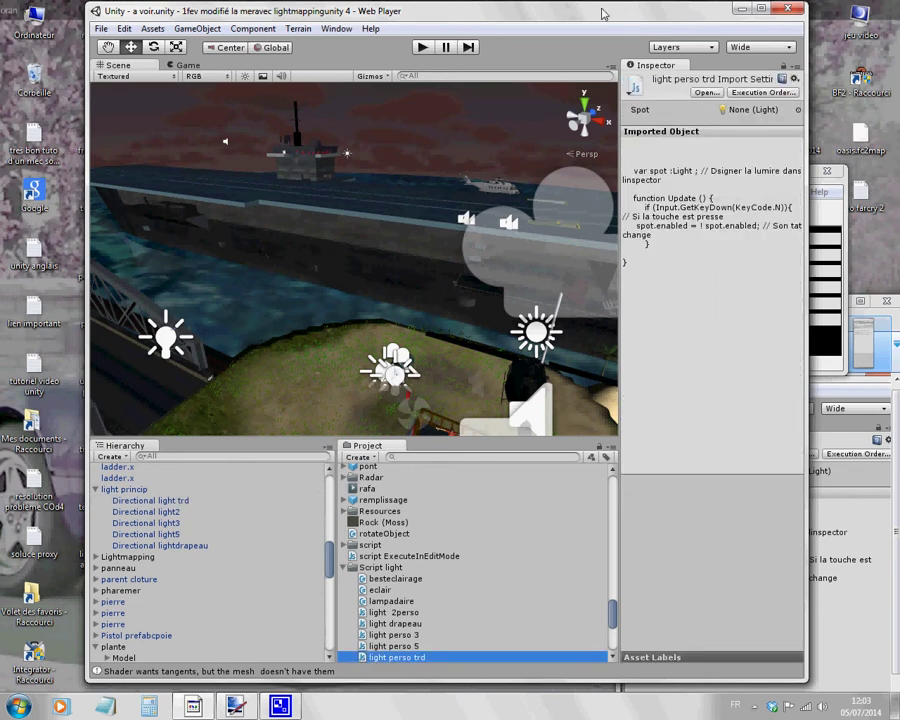
{"action": "left_click_drag", "start_coordinate": [424, 8], "coordinate": [382, 5]}
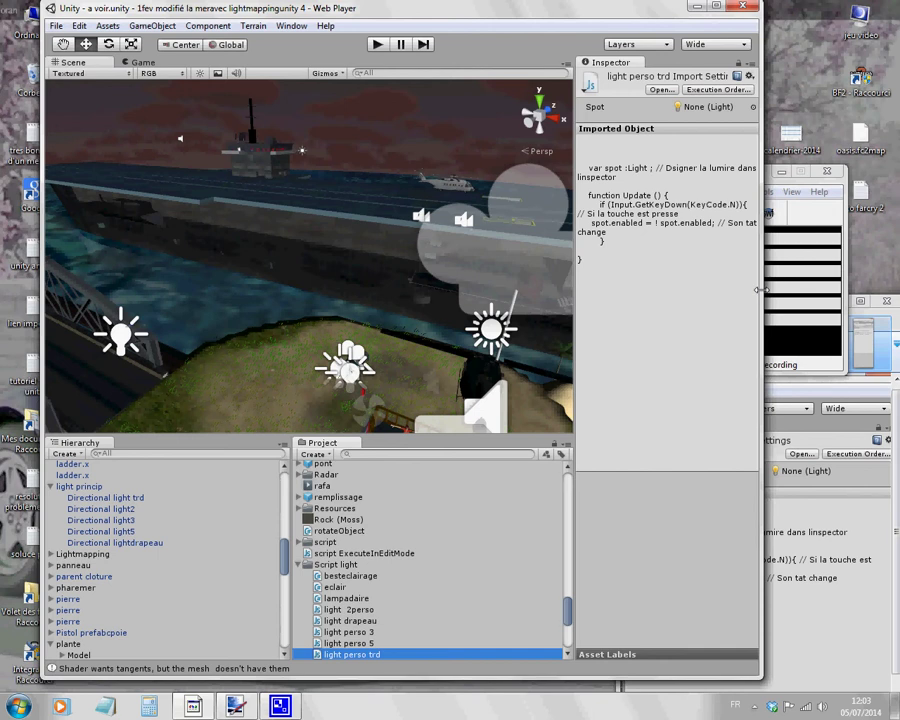
{"action": "left_click_drag", "start_coordinate": [820, 284], "coordinate": [820, 284]}
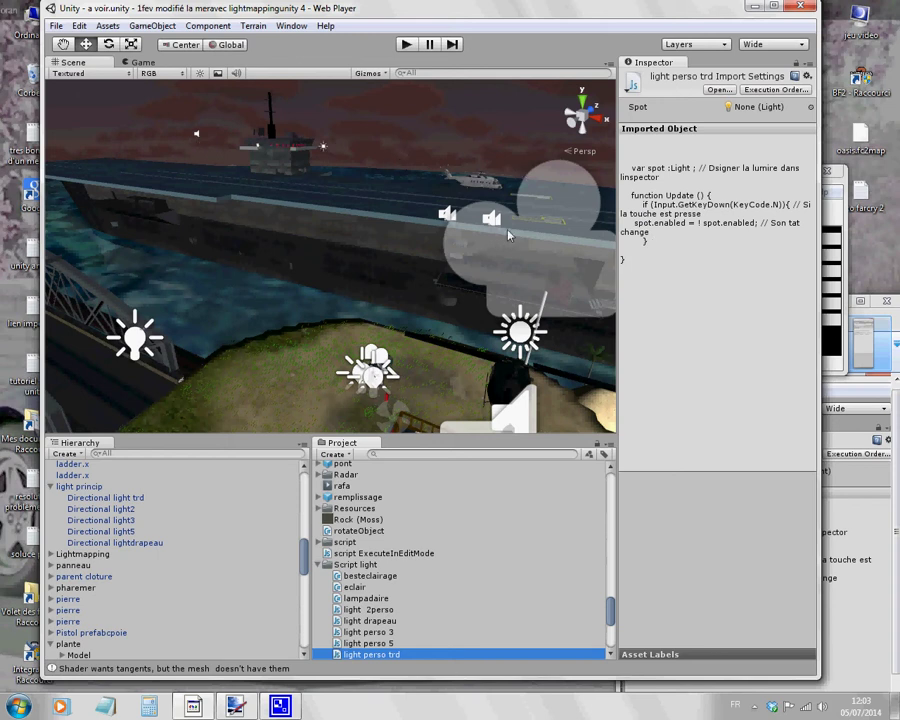
{"action": "scroll", "coordinate": [350, 580], "scroll_direction": "down", "scroll_amount": 3}
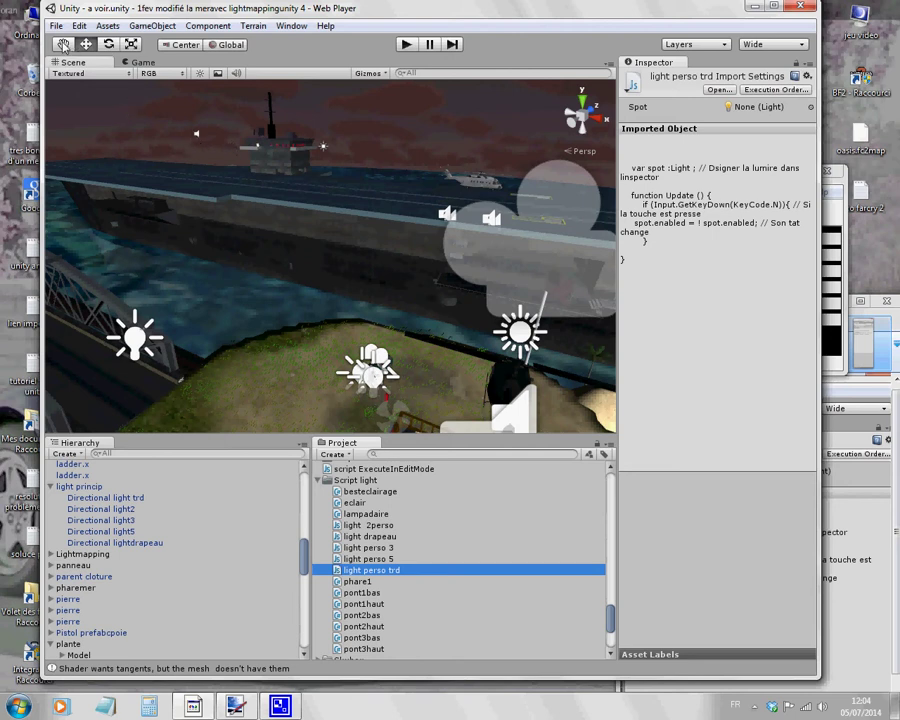
Step: Inspect the Point lightlapont and Spot ecairagepont lights of lanternepont1 on the bridge
{"action": "left_click", "coordinate": [66, 45]}
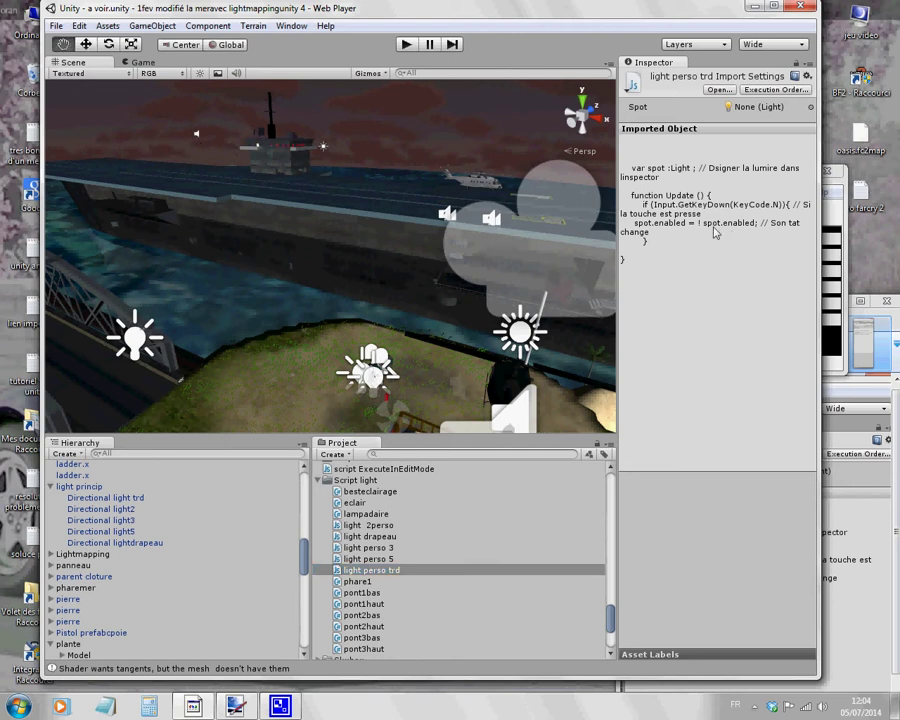
{"action": "left_click_drag", "start_coordinate": [373, 267], "coordinate": [226, 173], "text": "alt"}
{"action": "left_click", "coordinate": [86, 44]}
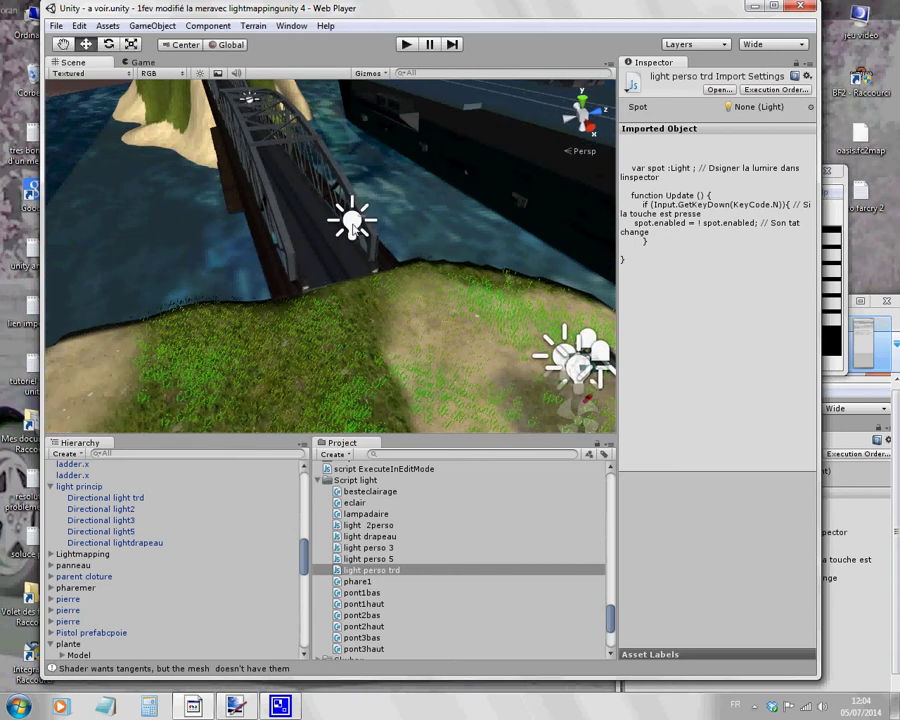
{"action": "left_click", "coordinate": [352, 228]}
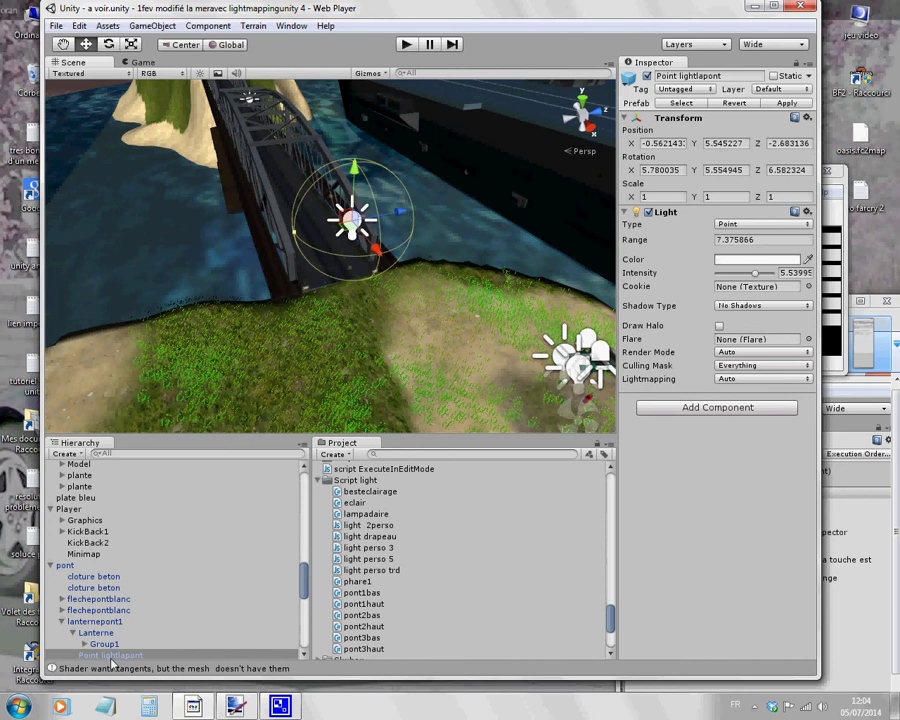
{"action": "scroll", "coordinate": [120, 560], "scroll_direction": "down", "scroll_amount": 3}
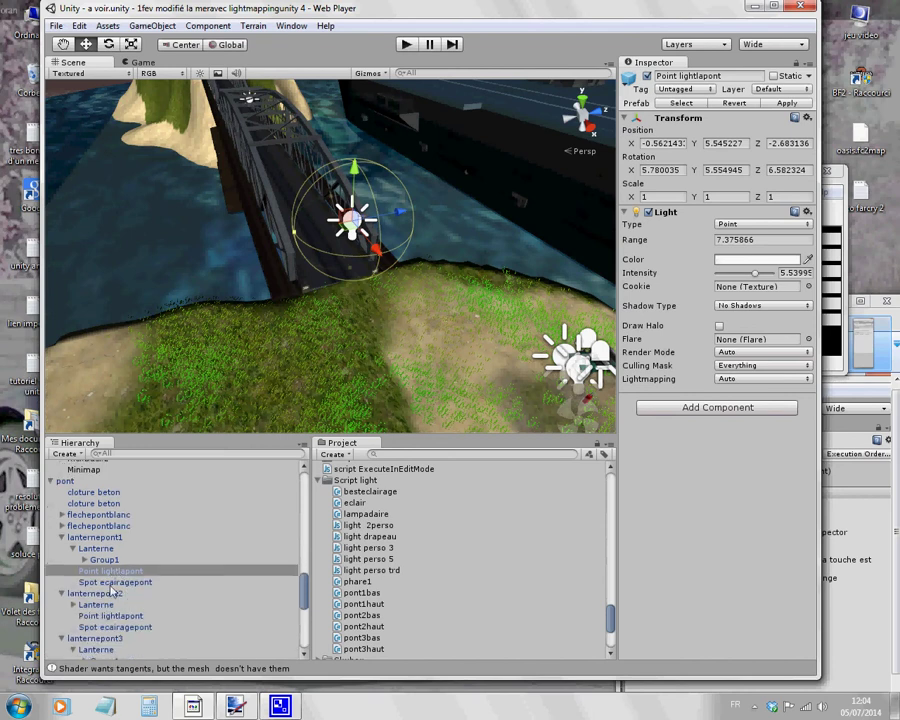
{"action": "left_click", "coordinate": [115, 583]}
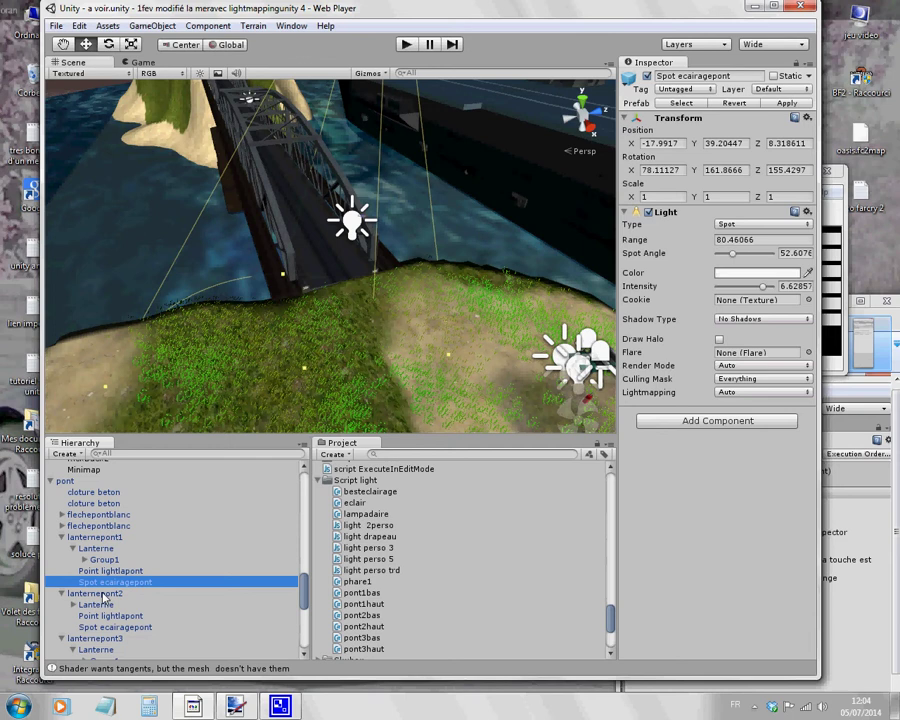
Step: Select lanternepont2 and examine its attached scripts and its position along the bridge
{"action": "left_click", "coordinate": [100, 594]}
{"action": "scroll", "coordinate": [295, 203], "scroll_direction": "down", "scroll_amount": 4}
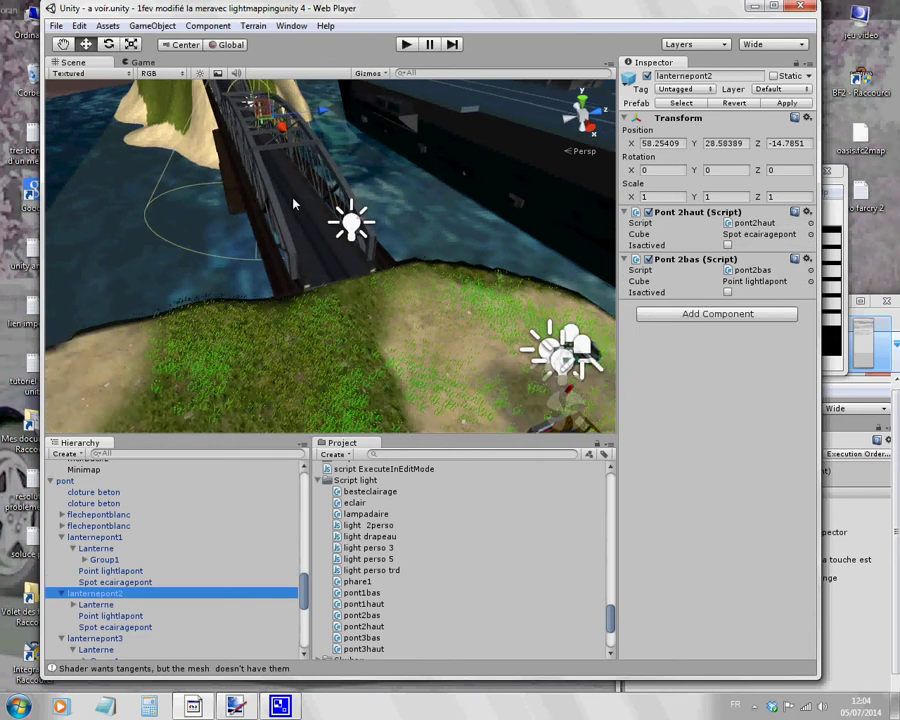
{"action": "scroll", "coordinate": [287, 160], "scroll_direction": "up", "scroll_amount": 1}
{"action": "scroll", "coordinate": [315, 200], "scroll_direction": "up", "scroll_amount": 5}
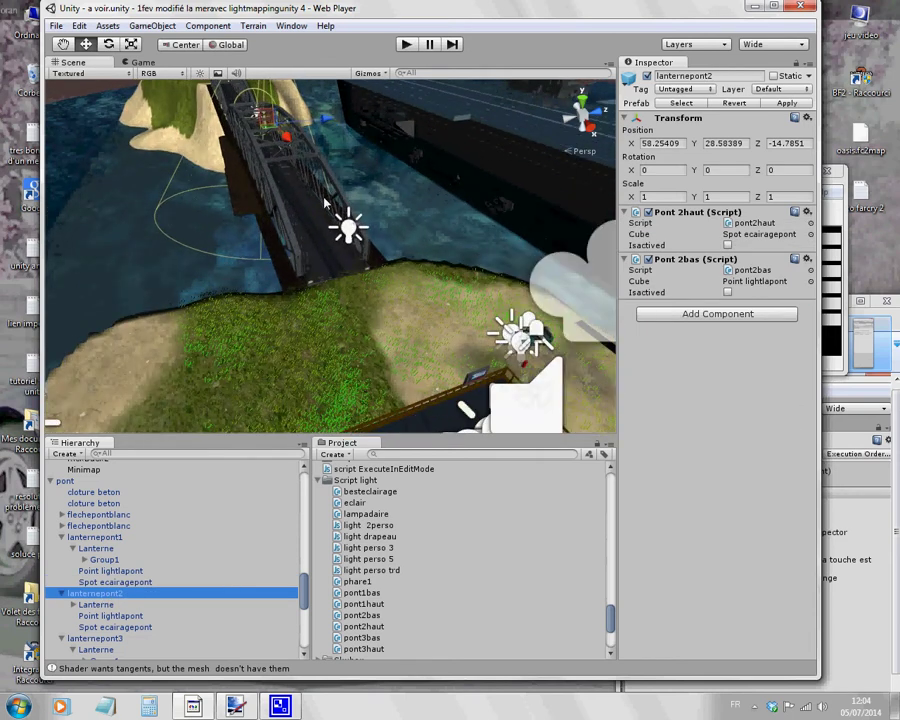
{"action": "scroll", "coordinate": [340, 226], "scroll_direction": "up", "scroll_amount": 1}
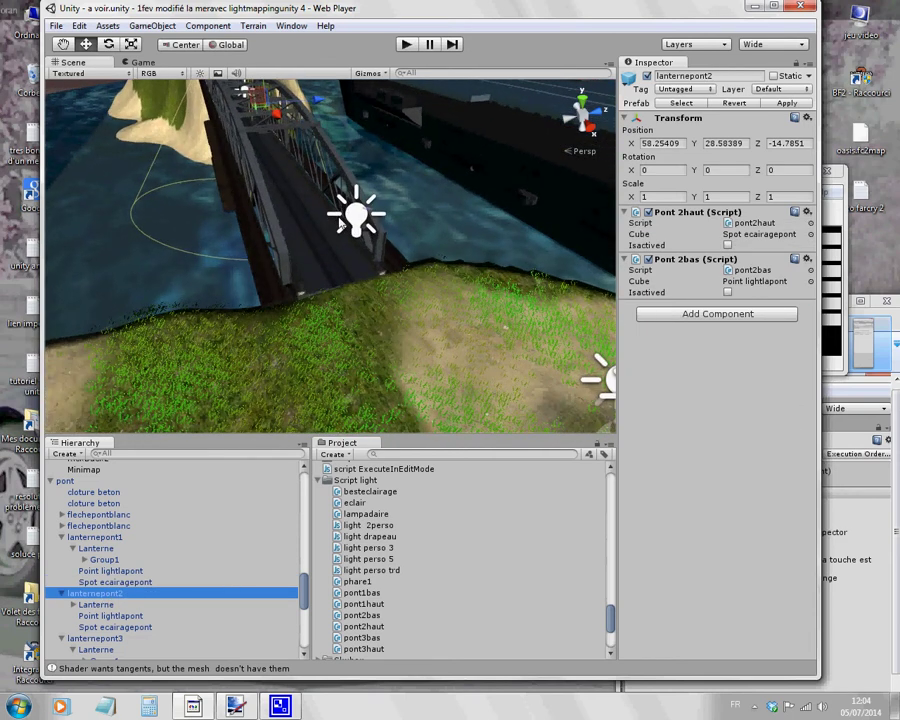
{"action": "scroll", "coordinate": [409, 218], "scroll_direction": "up", "scroll_amount": 4}
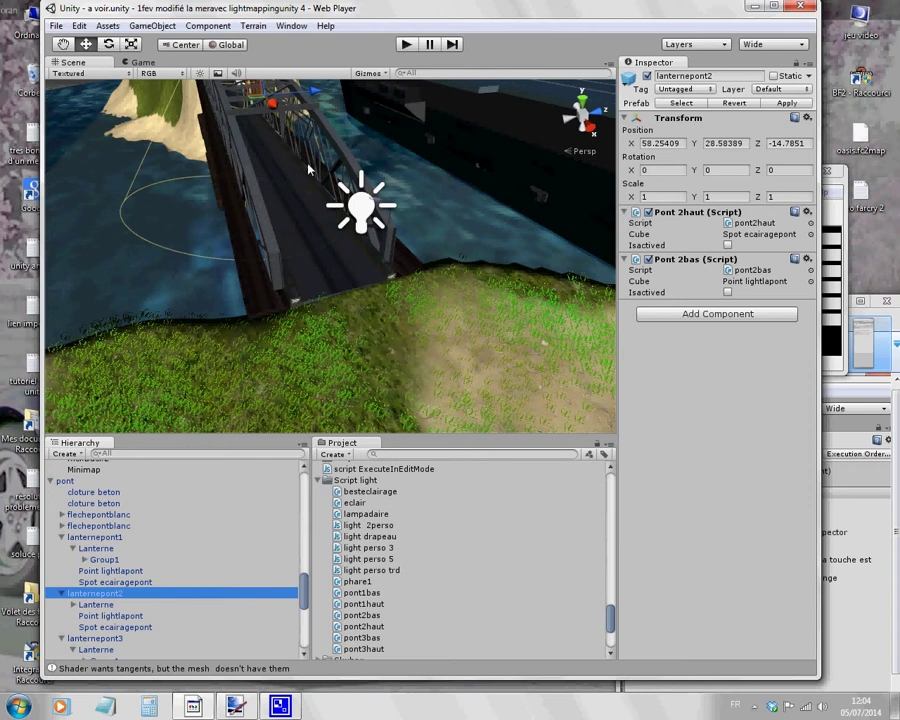
{"action": "scroll", "coordinate": [319, 189], "scroll_direction": "down", "scroll_amount": 4}
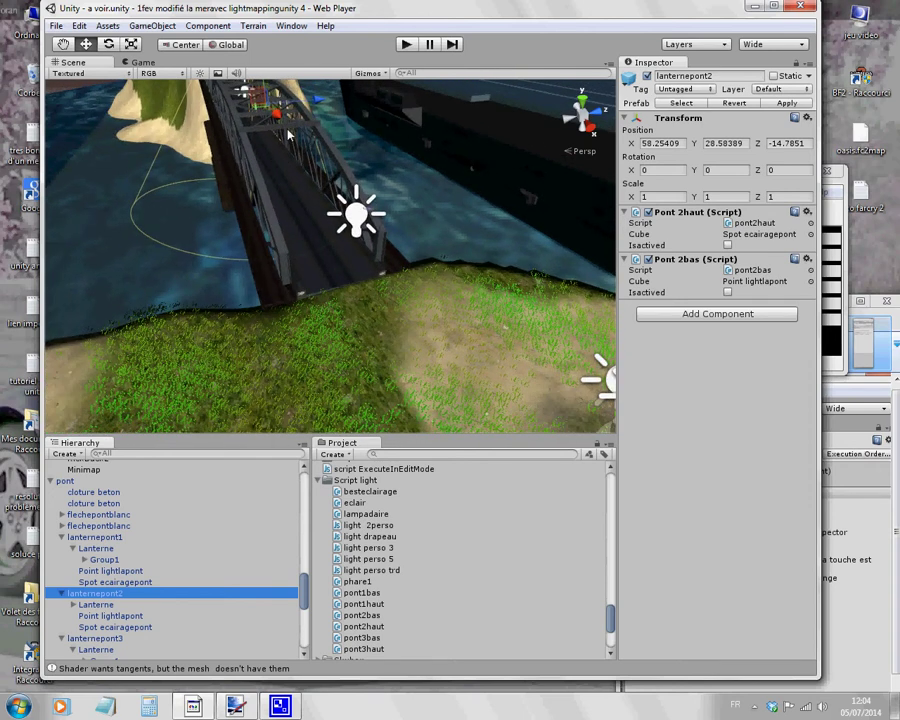
Step: Locate the pont2bas script attached to lanternepont2 and read its code
{"action": "left_click", "coordinate": [752, 270]}
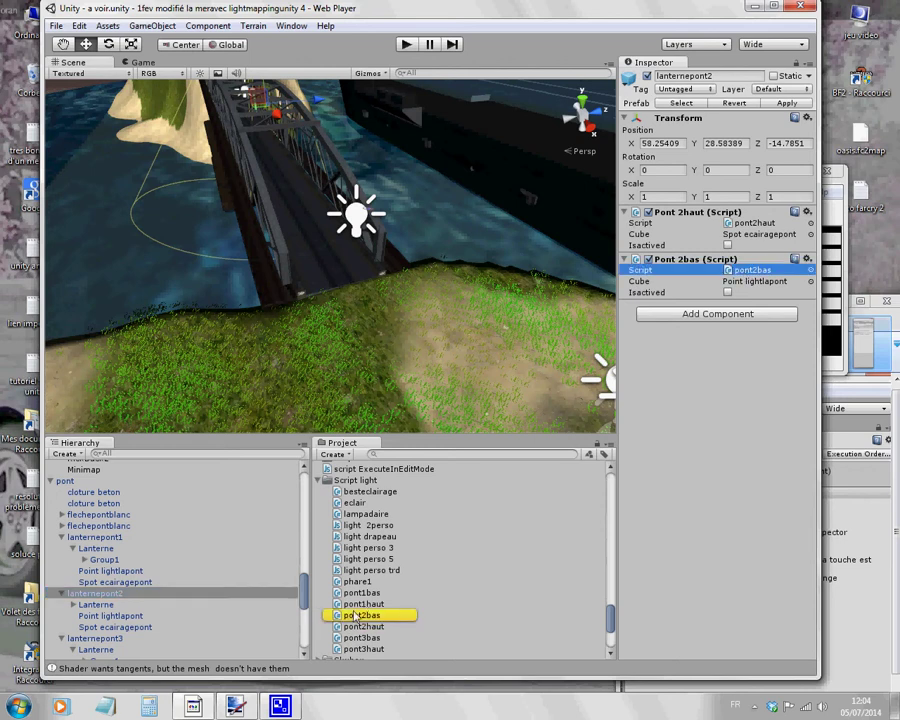
{"action": "left_click", "coordinate": [380, 615]}
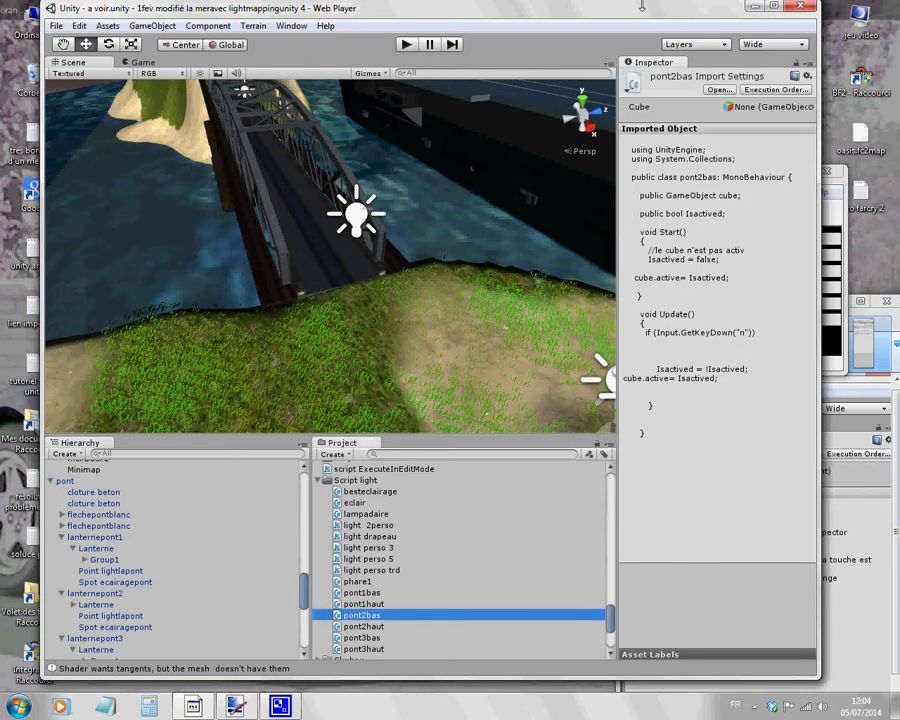
{"action": "left_click_drag", "start_coordinate": [457, 9], "coordinate": [419, 18]}
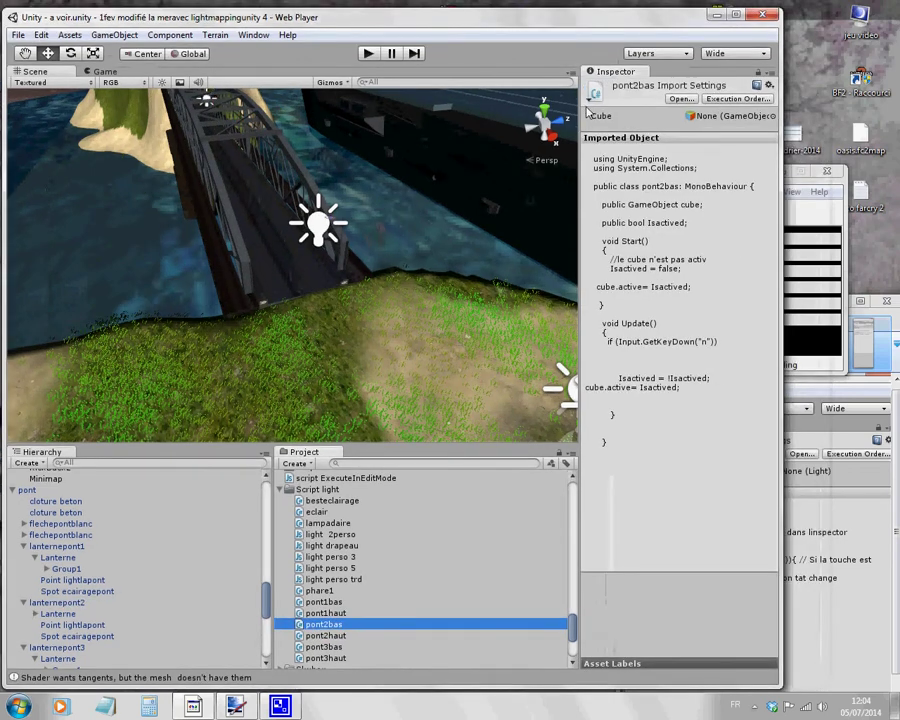
{"action": "left_click", "coordinate": [679, 196]}
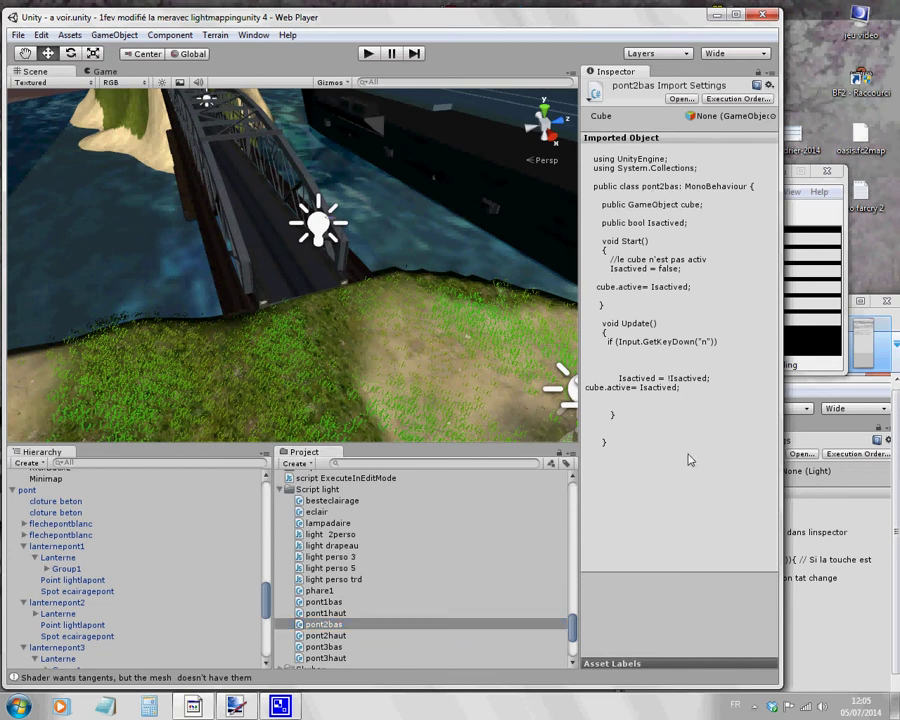
{"action": "left_click_drag", "start_coordinate": [110, 18], "coordinate": [160, 6]}
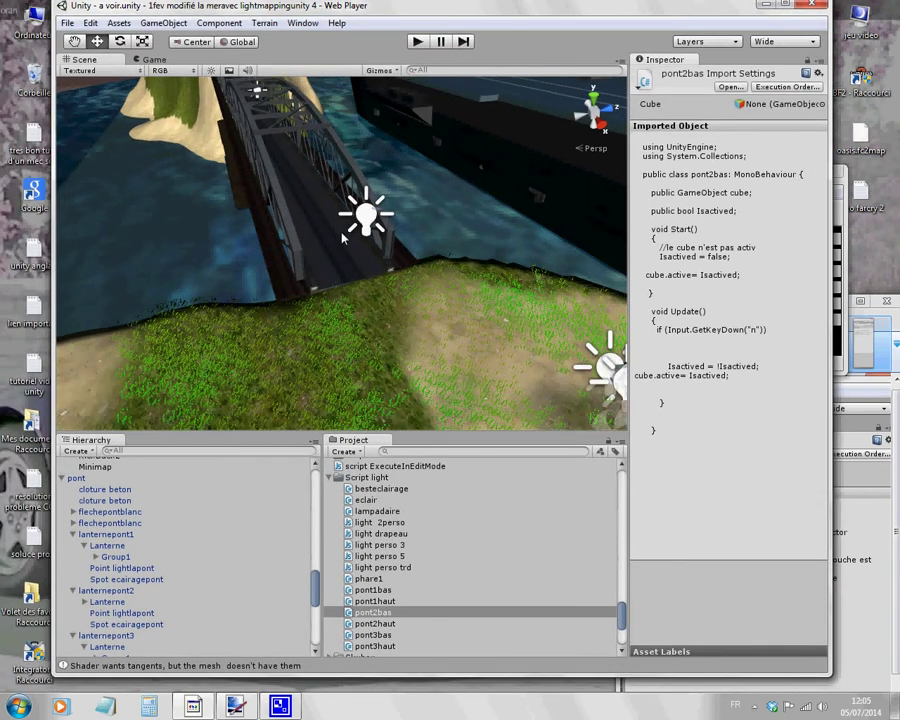
Step: Examine the lights placed along the bridge and around the helicopter and flag on the island
{"action": "scroll", "coordinate": [332, 241], "scroll_direction": "down", "scroll_amount": 5}
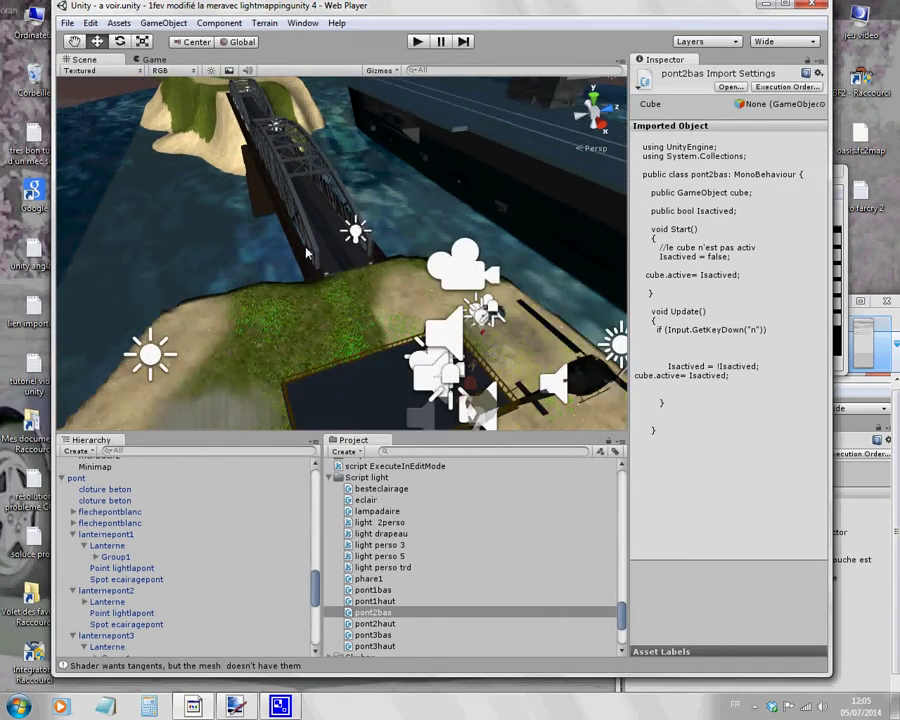
{"action": "scroll", "coordinate": [307, 253], "scroll_direction": "down", "scroll_amount": 5}
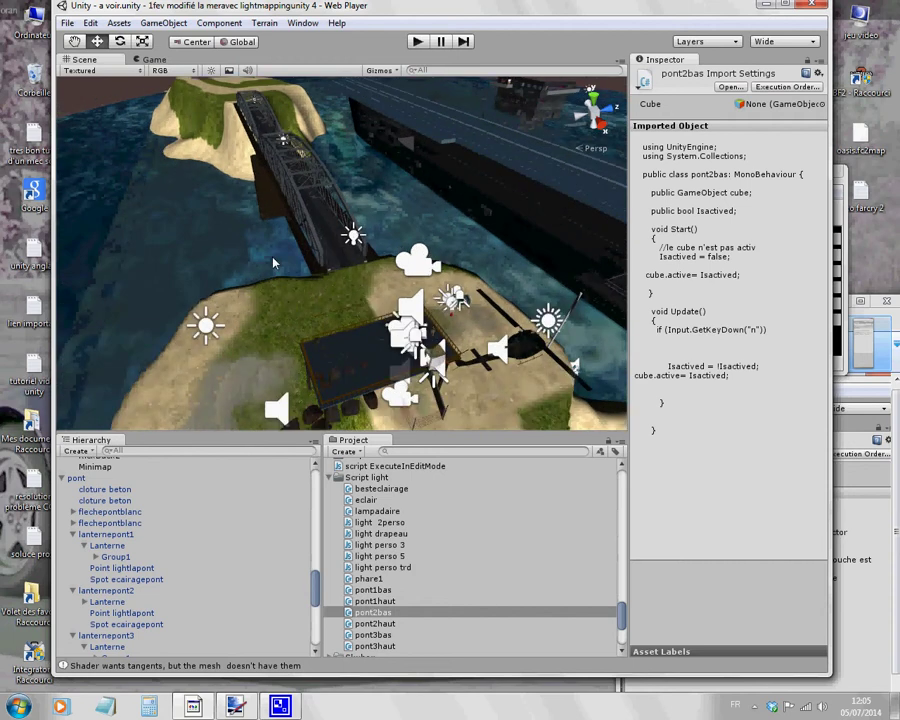
{"action": "scroll", "coordinate": [273, 263], "scroll_direction": "up", "scroll_amount": 5}
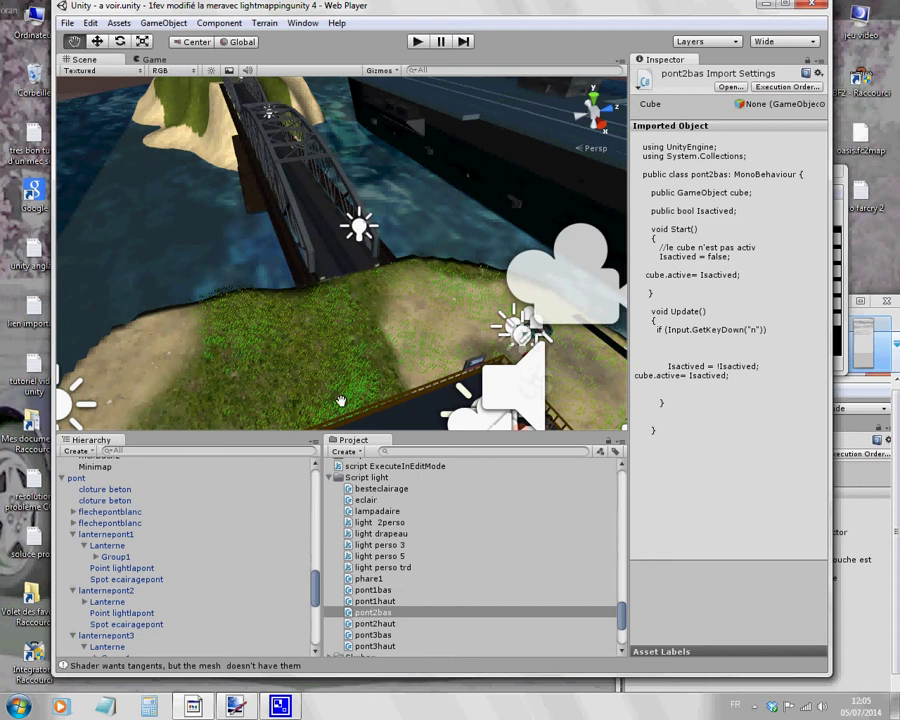
{"action": "left_click_drag", "start_coordinate": [327, 311], "coordinate": [478, 336], "text": "alt"}
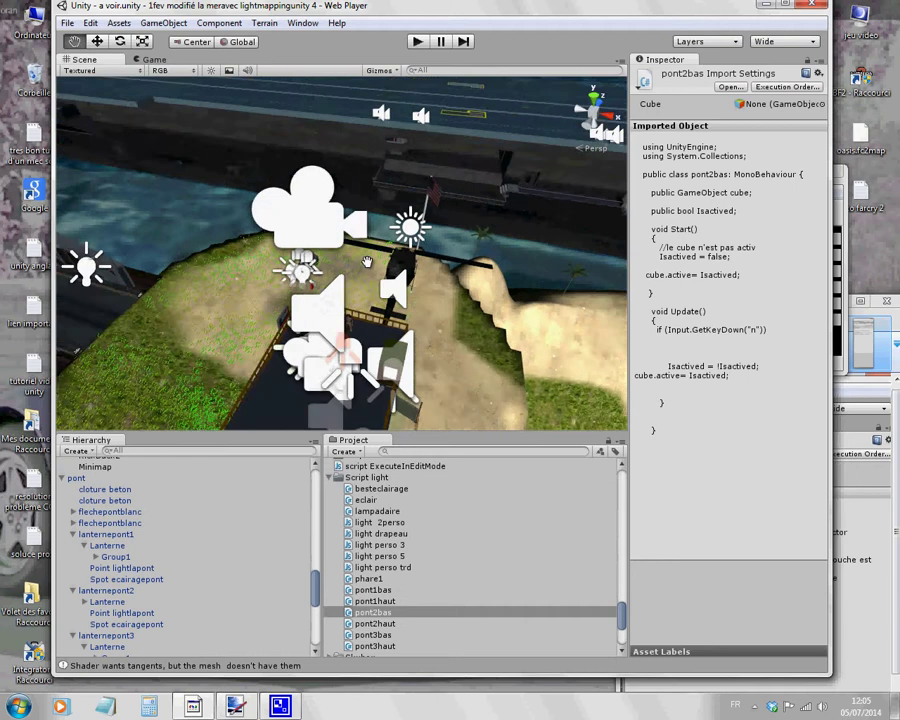
{"action": "scroll", "coordinate": [353, 260], "scroll_direction": "up", "scroll_amount": 6}
{"action": "scroll", "coordinate": [353, 255], "scroll_direction": "up", "scroll_amount": 3}
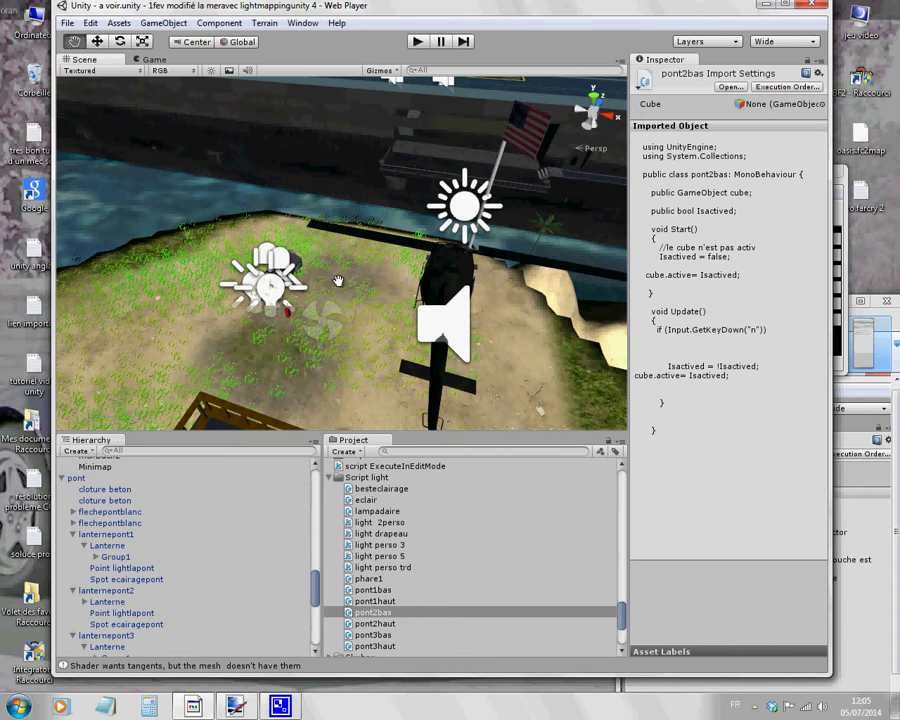
{"action": "right_click_drag", "start_coordinate": [323, 279], "coordinate": [245, 250]}
{"action": "left_click_drag", "start_coordinate": [530, 15], "coordinate": [473, 27]}
{"action": "left_click", "coordinate": [672, 195]}
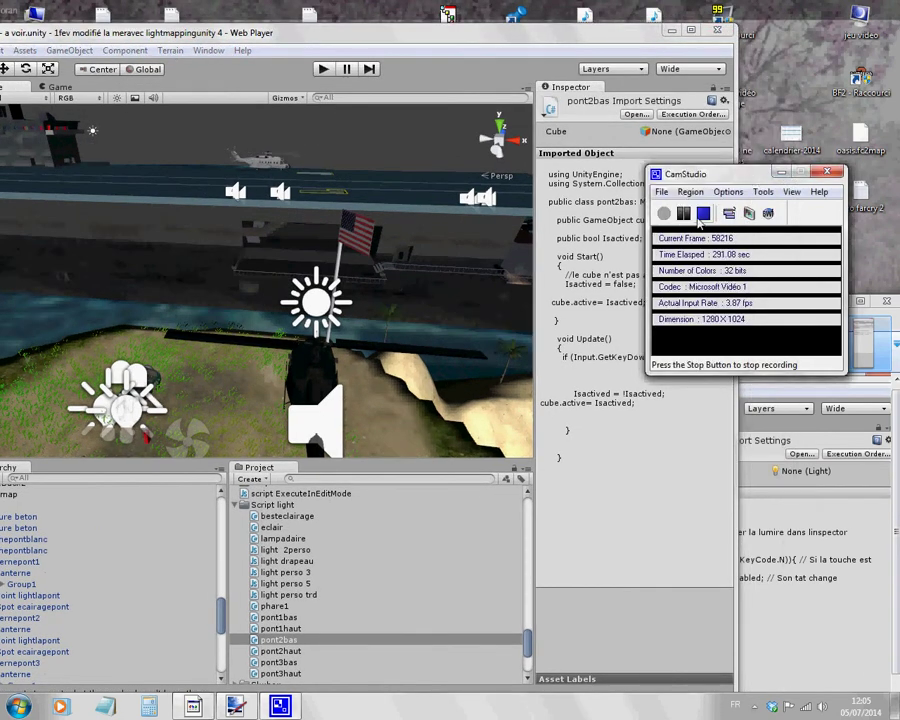